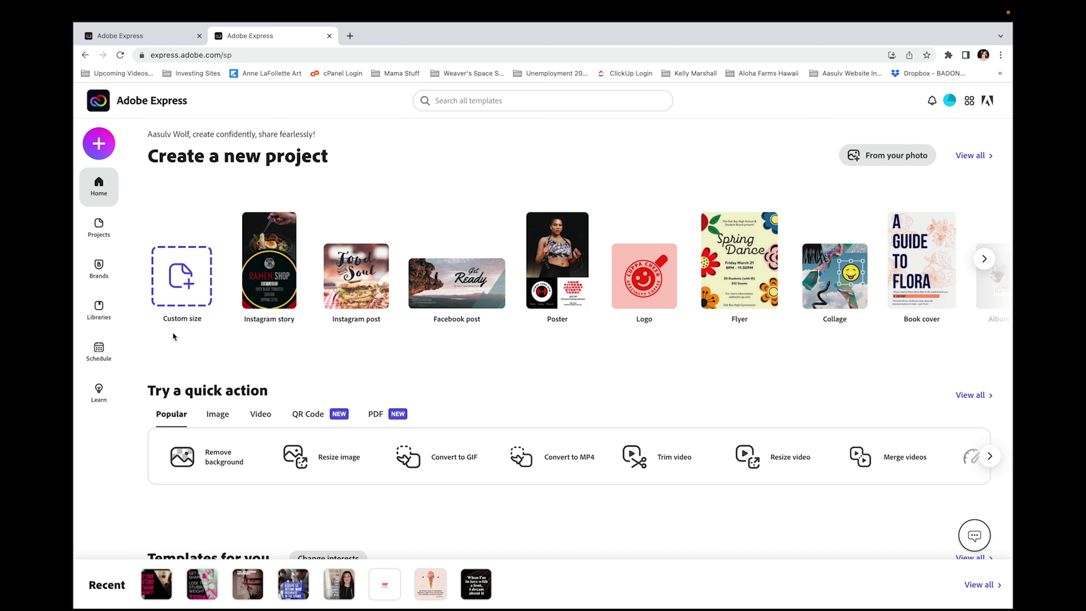
# - Create a new custom-size design of 1920 × 1080 px
pyautogui.click(184, 269)
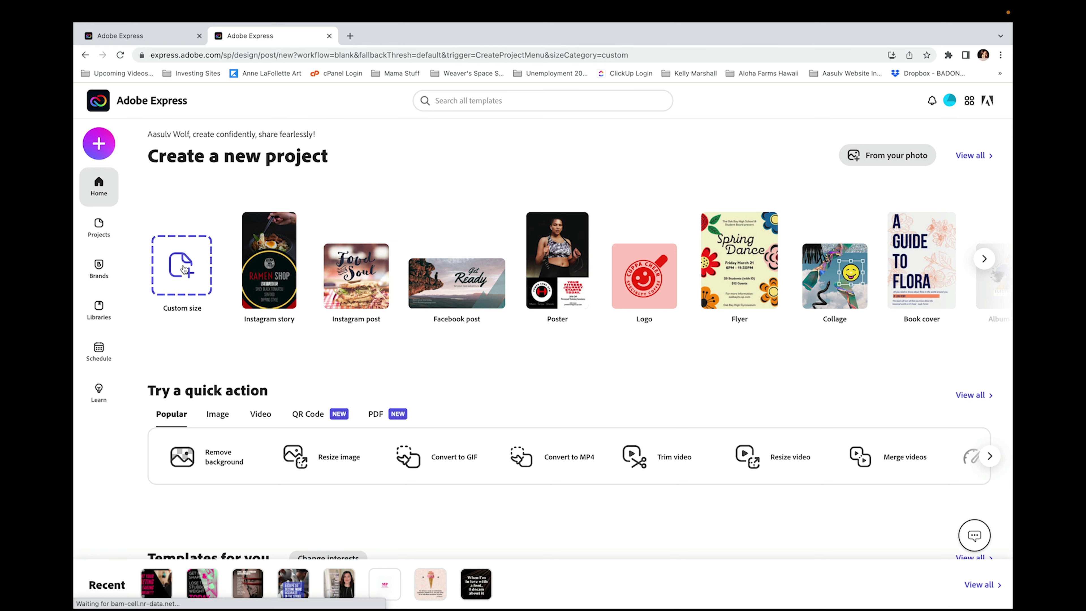
pyautogui.doubleClick(460, 377)
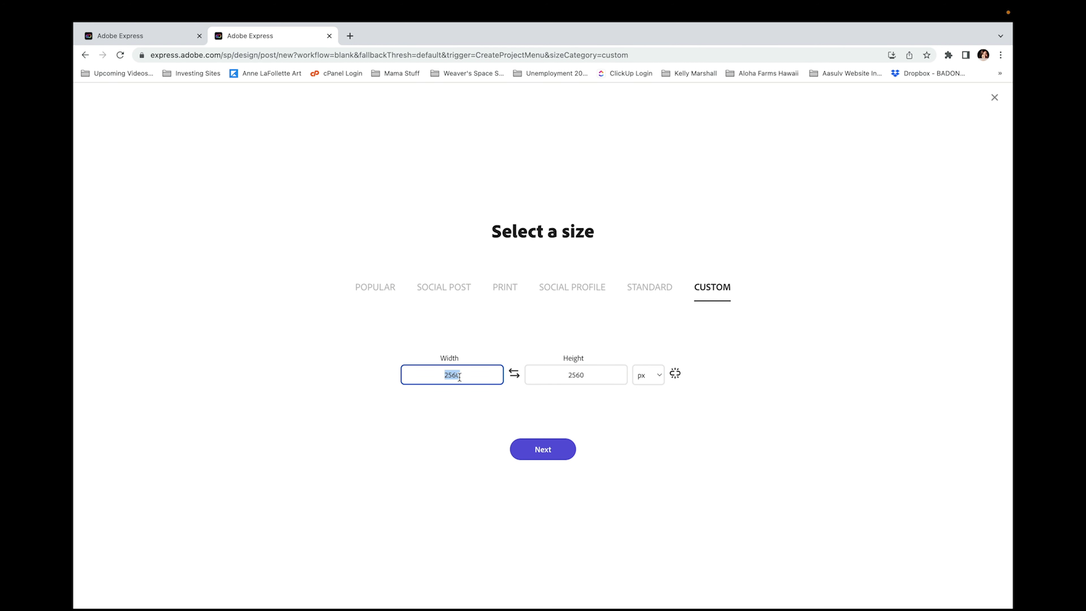
pyautogui.write('1920')
pyautogui.doubleClick(590, 370)
pyautogui.write('1080')
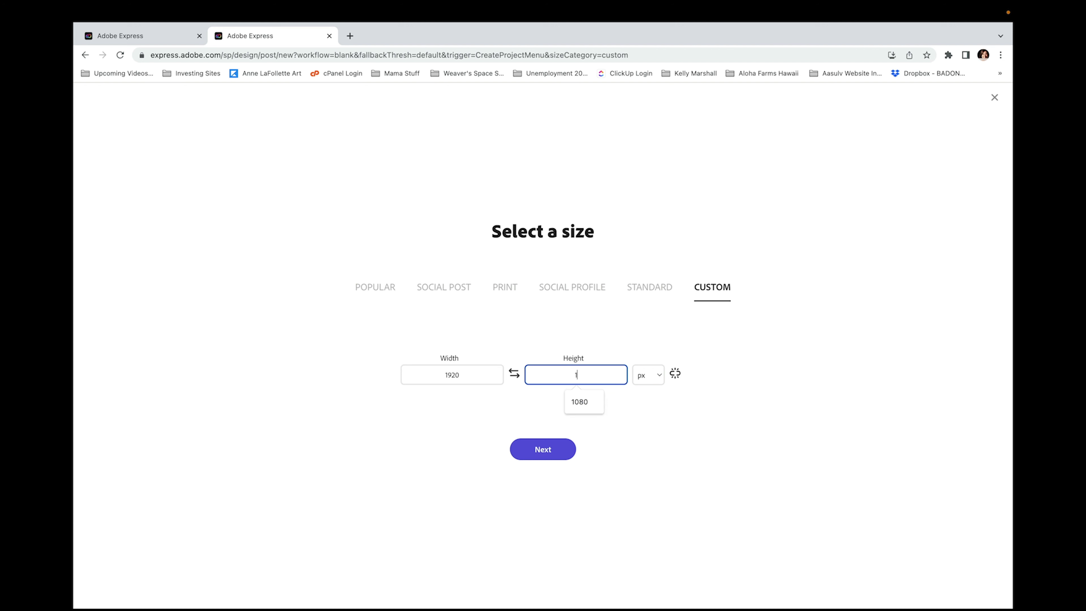
pyautogui.click(542, 450)
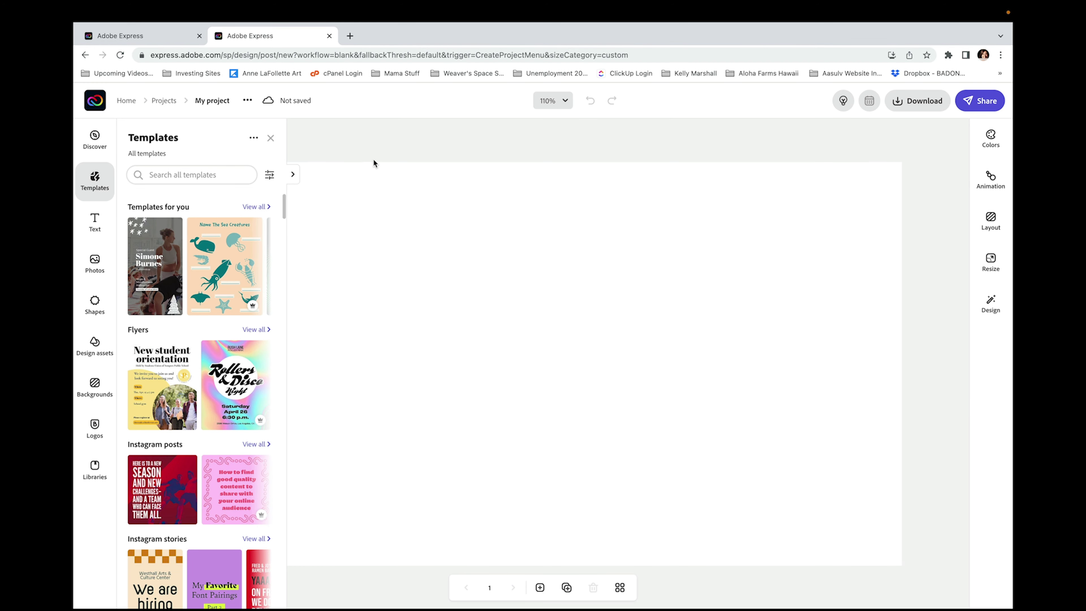
# - Give the page a solid pale yellow background using the last palette swatch
pyautogui.click(271, 137)
pyautogui.click(517, 287)
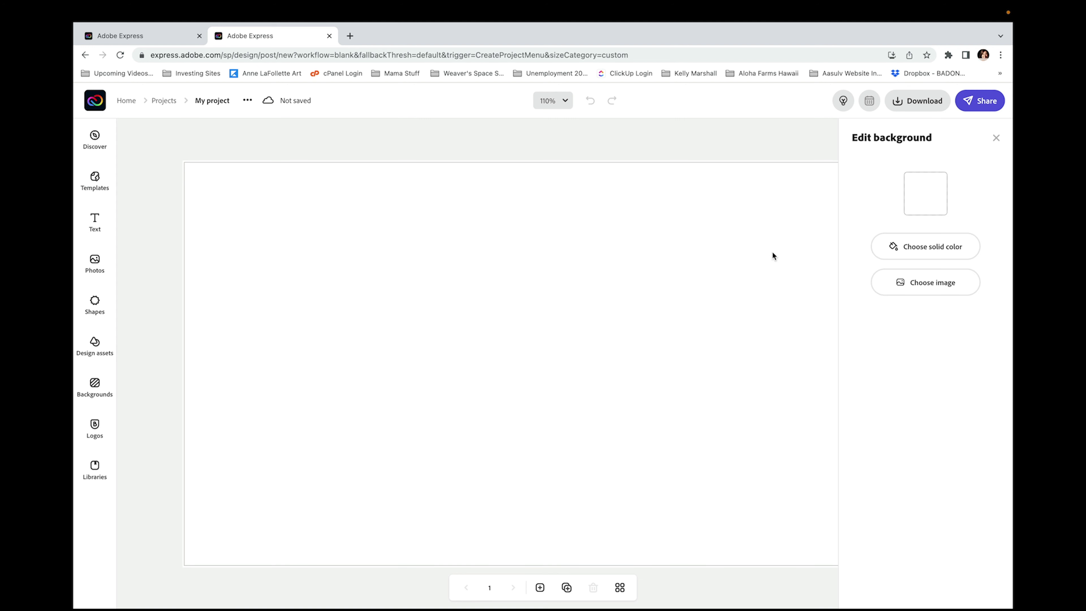
pyautogui.click(895, 249)
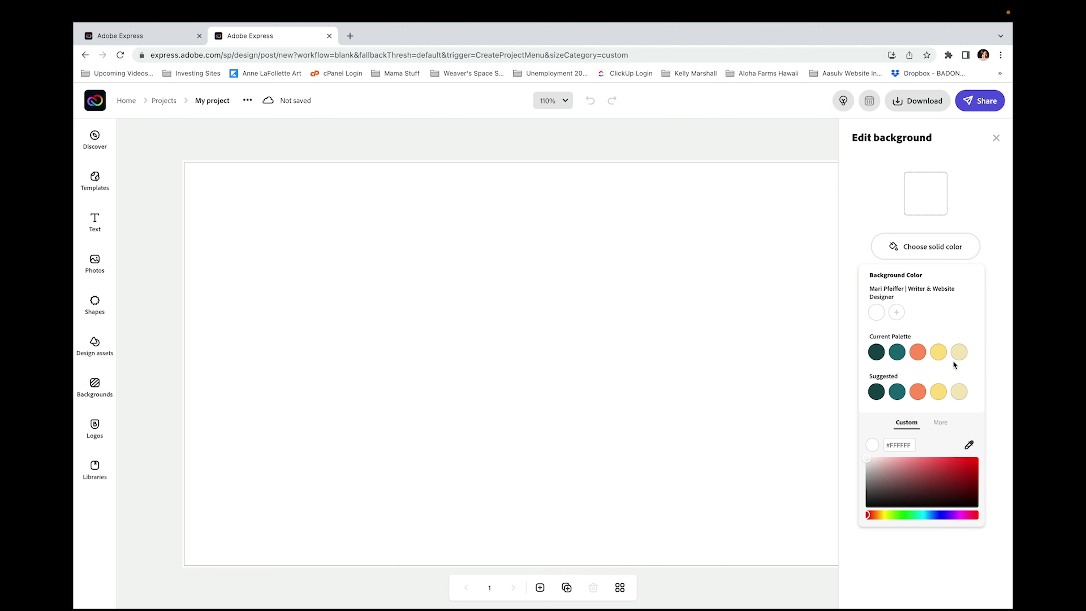
pyautogui.click(958, 353)
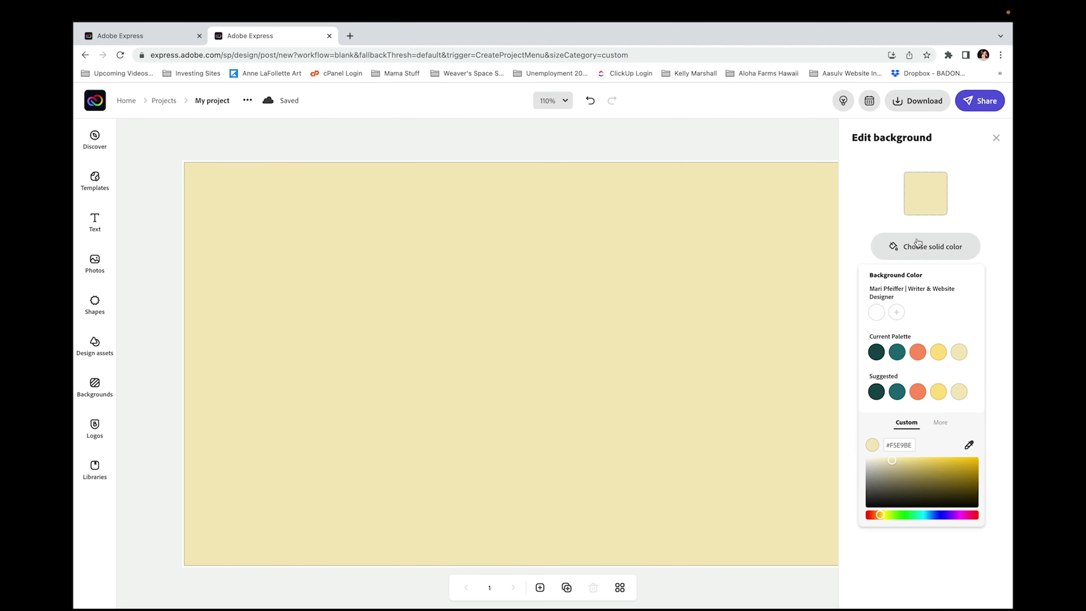
pyautogui.click(995, 139)
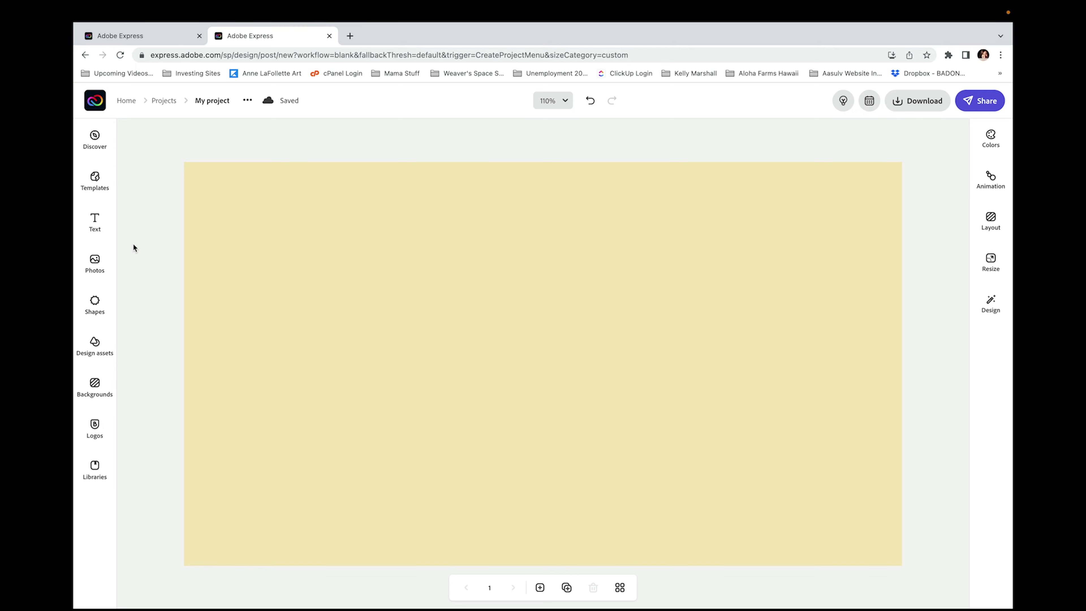
# - Upload WOLF1688.jpg and place it on the canvas
pyautogui.click(95, 262)
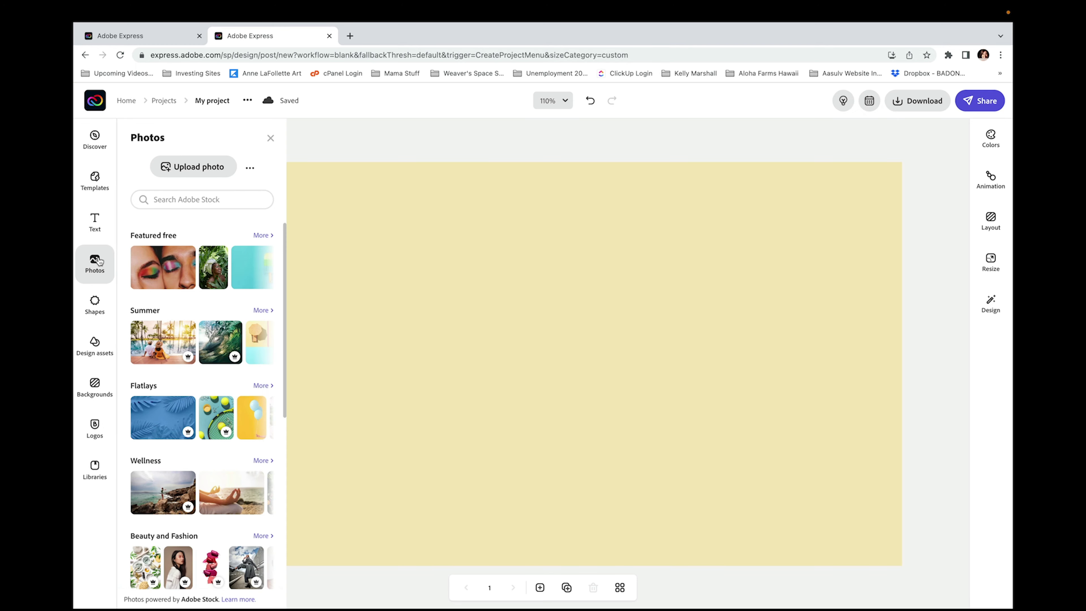
pyautogui.click(192, 171)
pyautogui.click(302, 213)
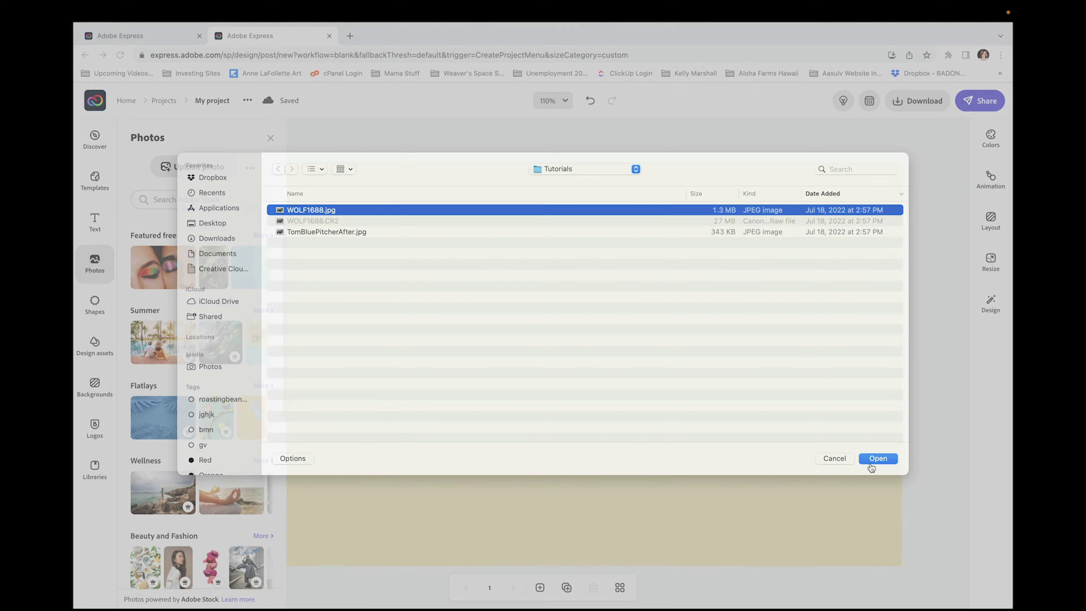
pyautogui.click(871, 462)
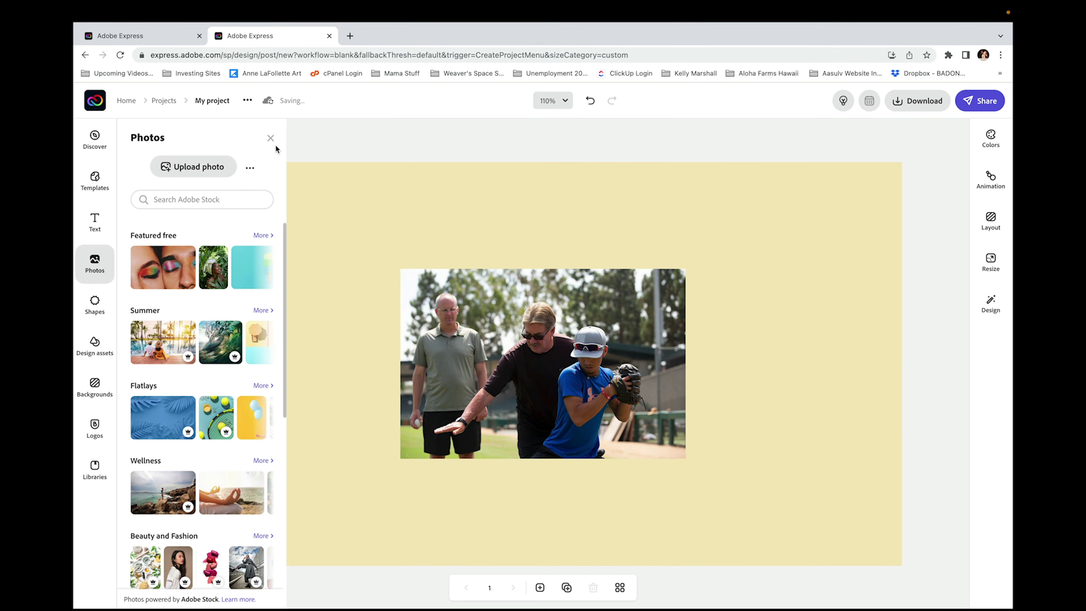
pyautogui.click(271, 138)
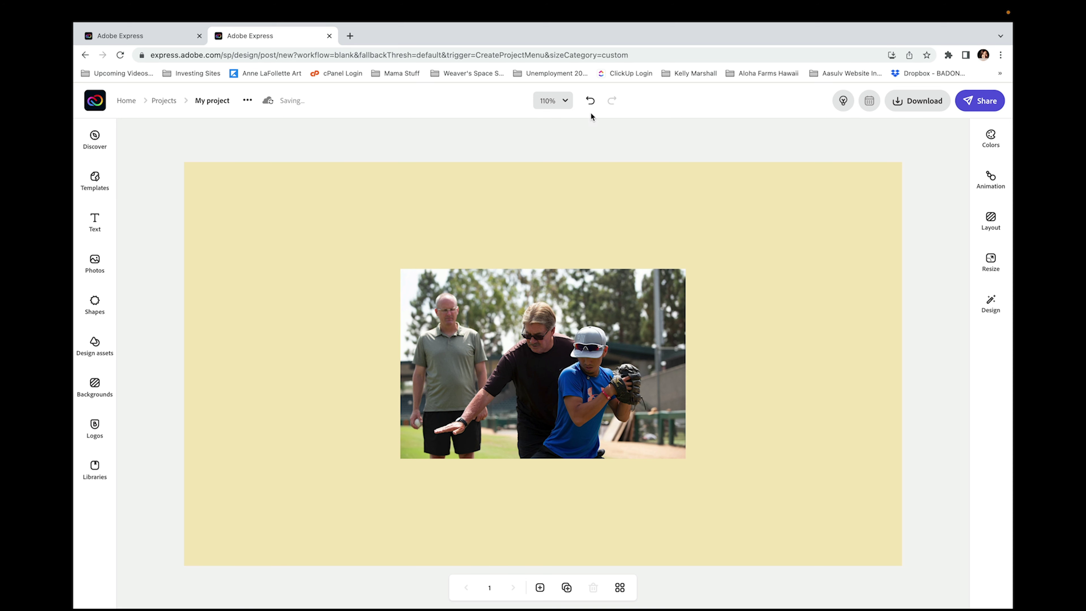
# - At 75% zoom, enlarge and position the photo so it covers the whole canvas
pyautogui.click(565, 101)
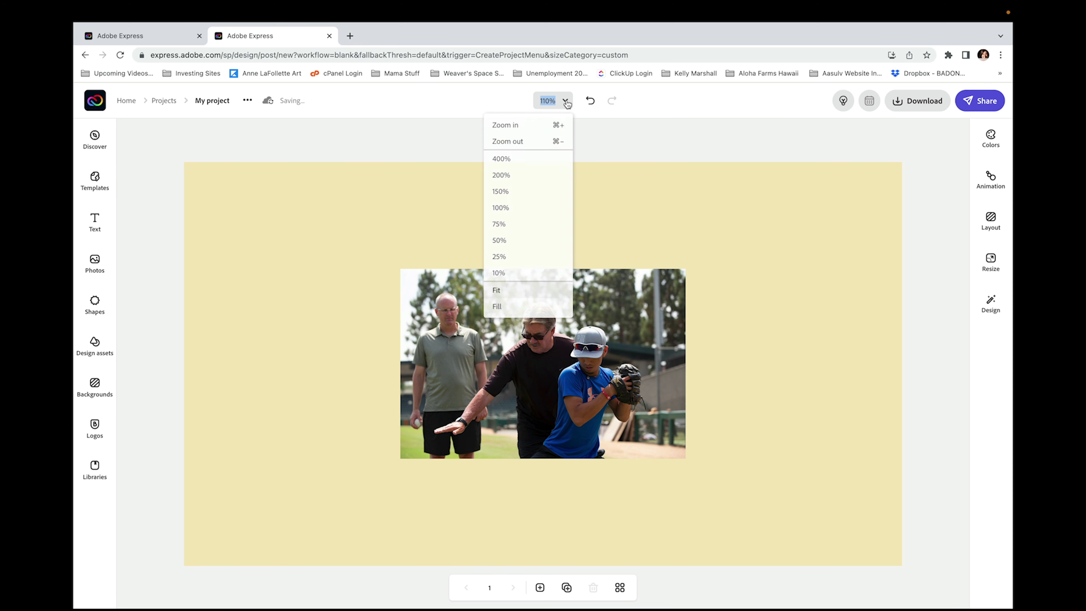
pyautogui.click(511, 226)
pyautogui.moveTo(526, 363); pyautogui.dragTo(381, 293)
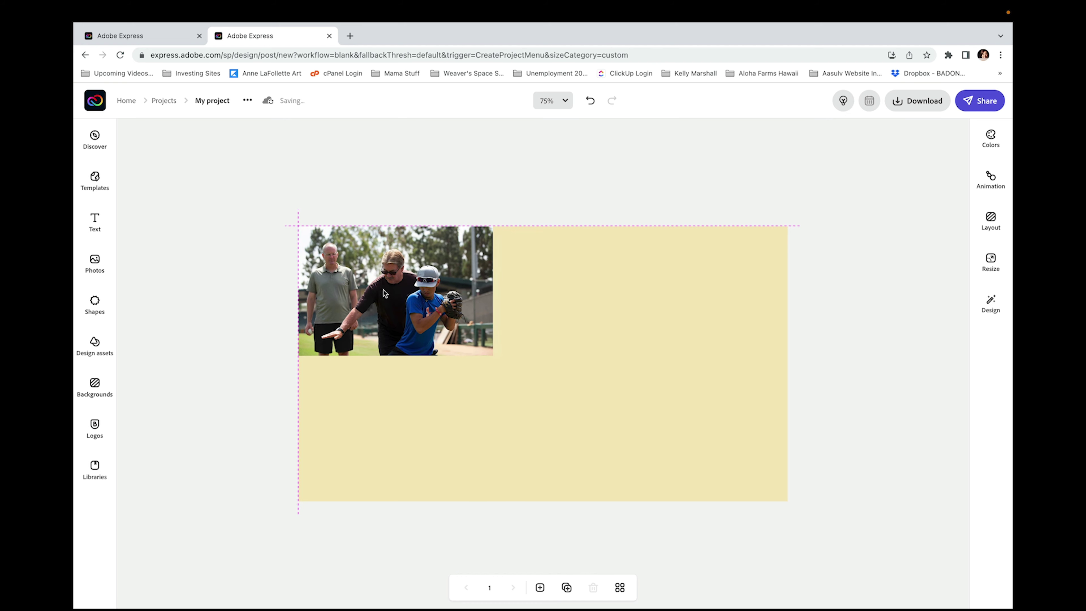
pyautogui.click(478, 336)
pyautogui.moveTo(493, 355); pyautogui.dragTo(832, 492)
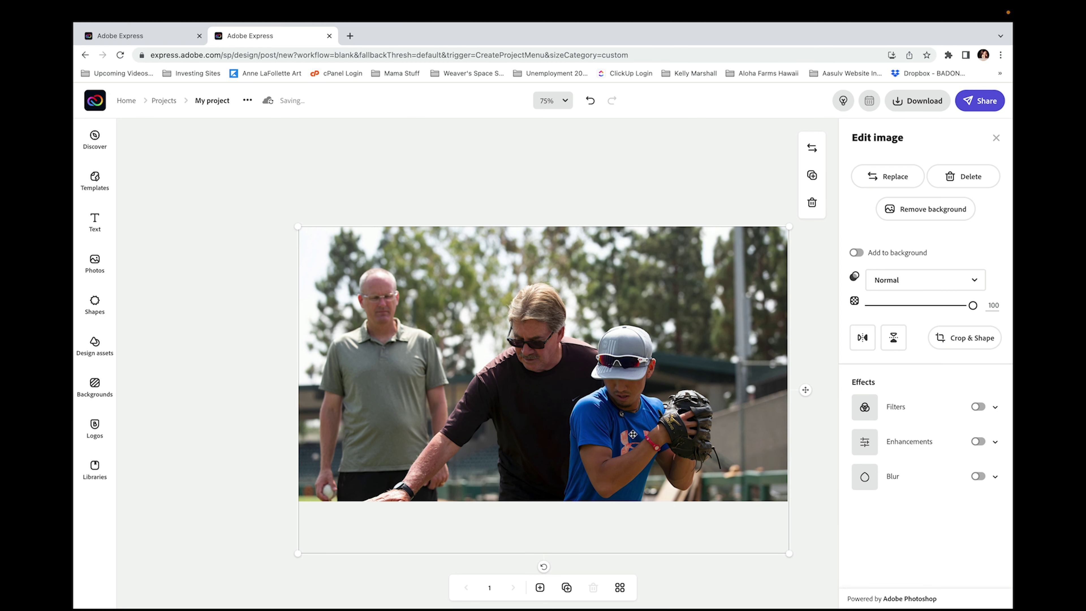
pyautogui.moveTo(620, 430); pyautogui.dragTo(615, 409)
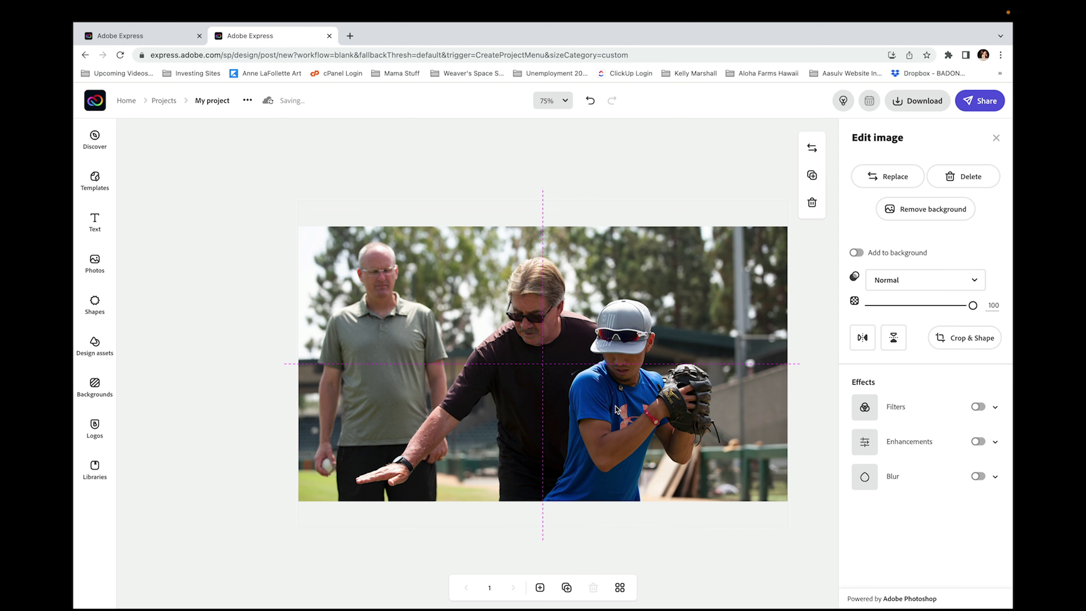
pyautogui.moveTo(615, 409); pyautogui.dragTo(614, 406)
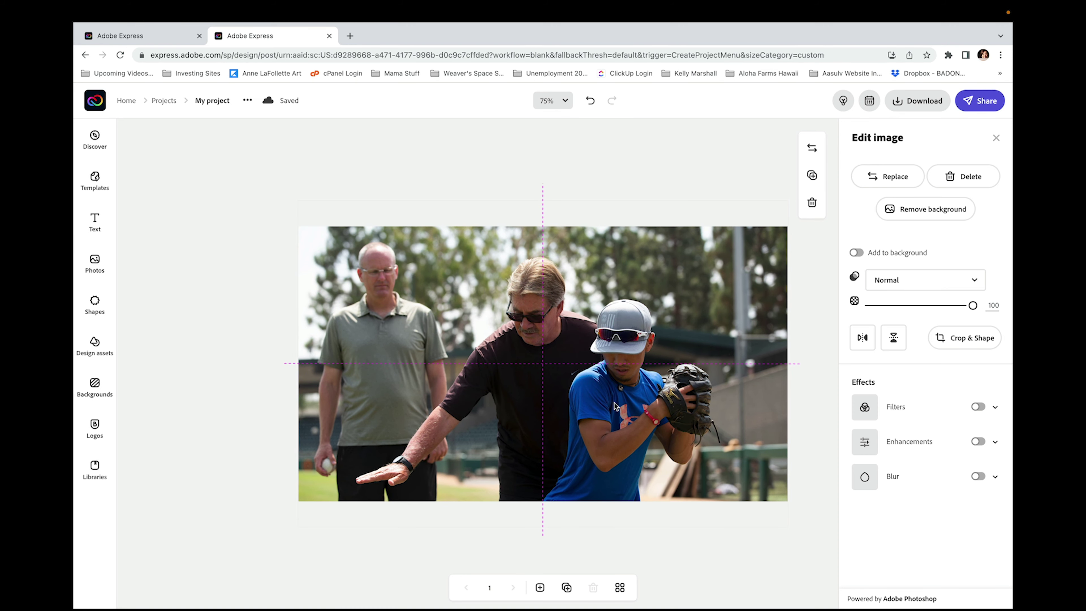
pyautogui.moveTo(615, 406); pyautogui.dragTo(615, 404)
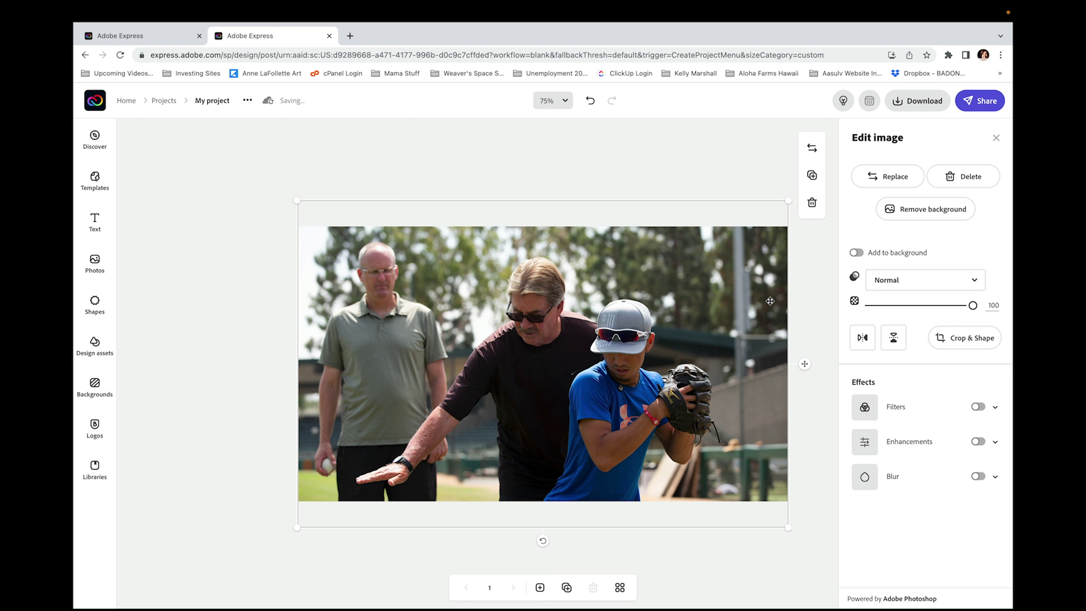
# - Duplicate the baseball photo and align the copy exactly over the original
pyautogui.click(810, 275)
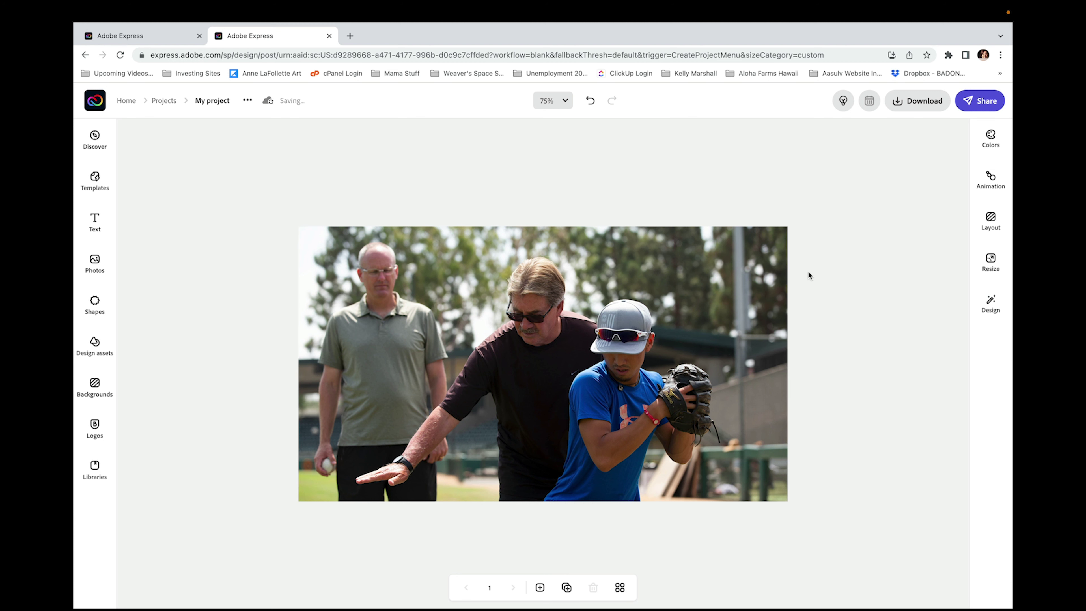
pyautogui.click(757, 269)
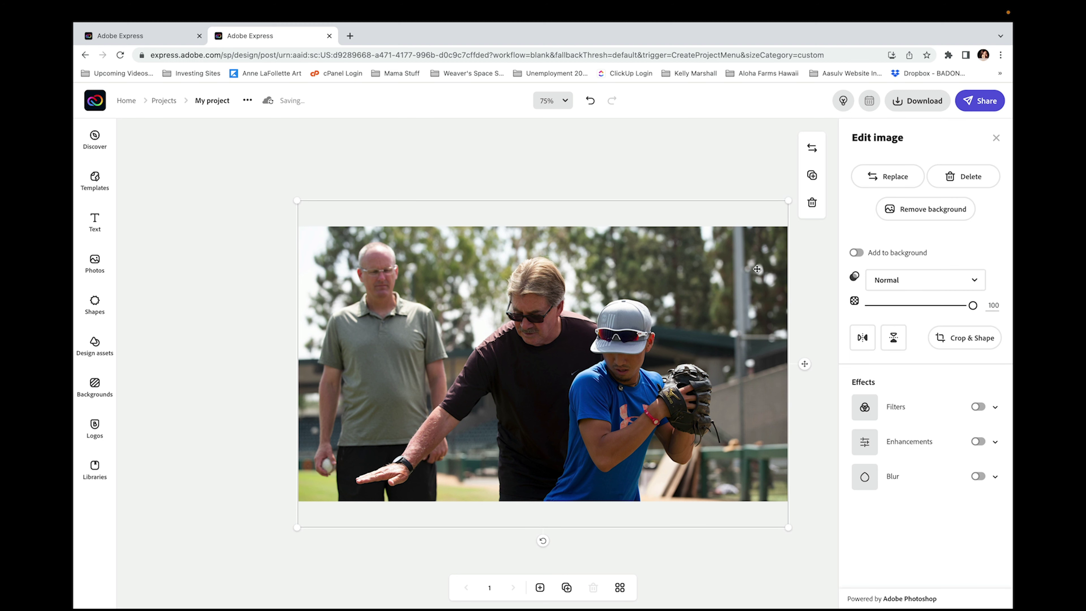
pyautogui.click(812, 176)
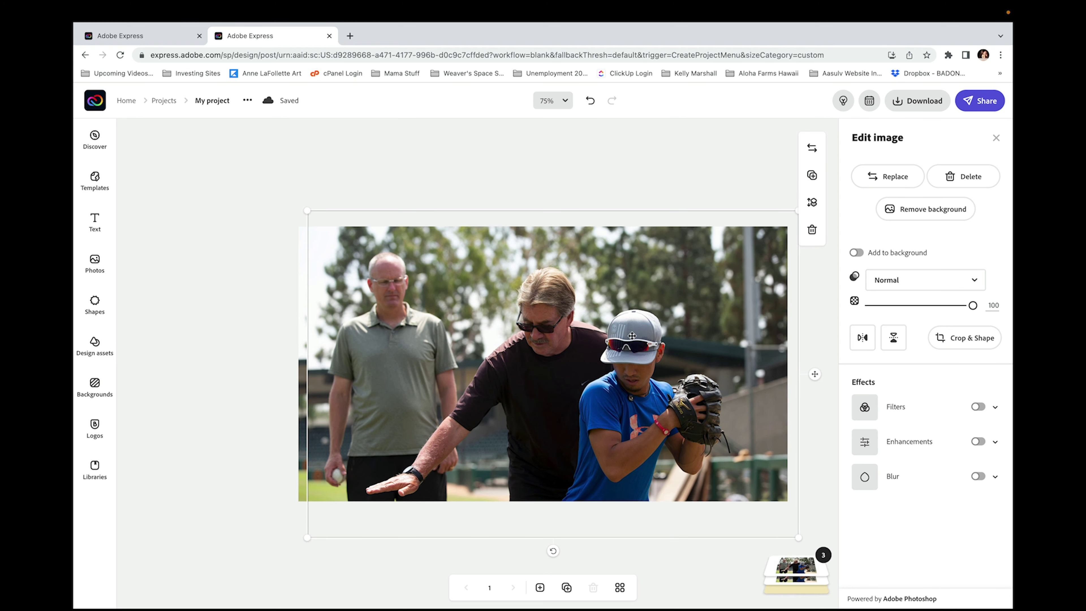
pyautogui.moveTo(631, 335); pyautogui.dragTo(619, 326)
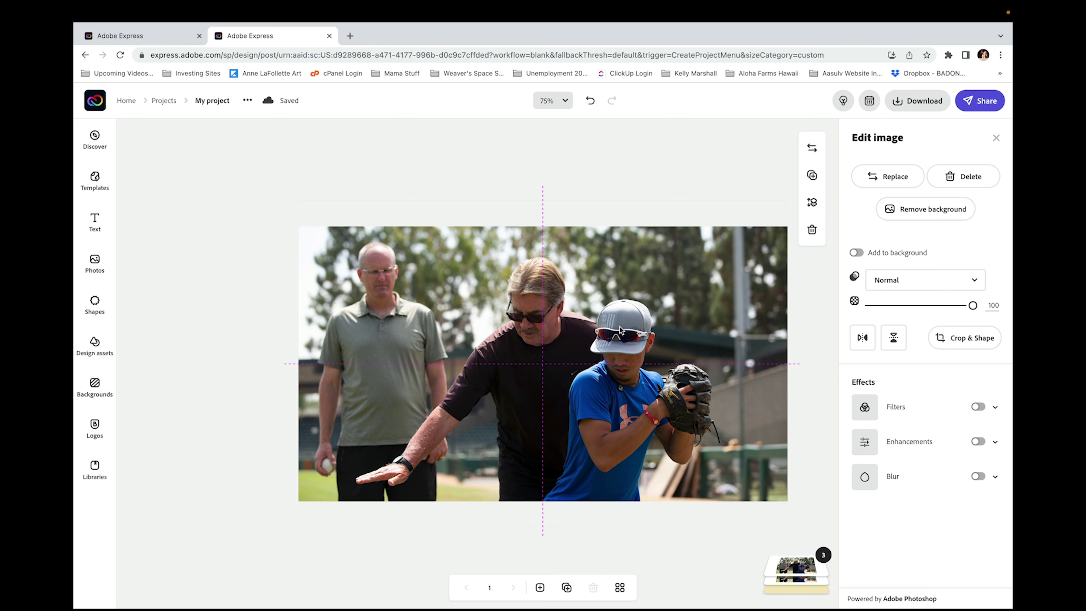
pyautogui.moveTo(620, 330); pyautogui.dragTo(620, 327)
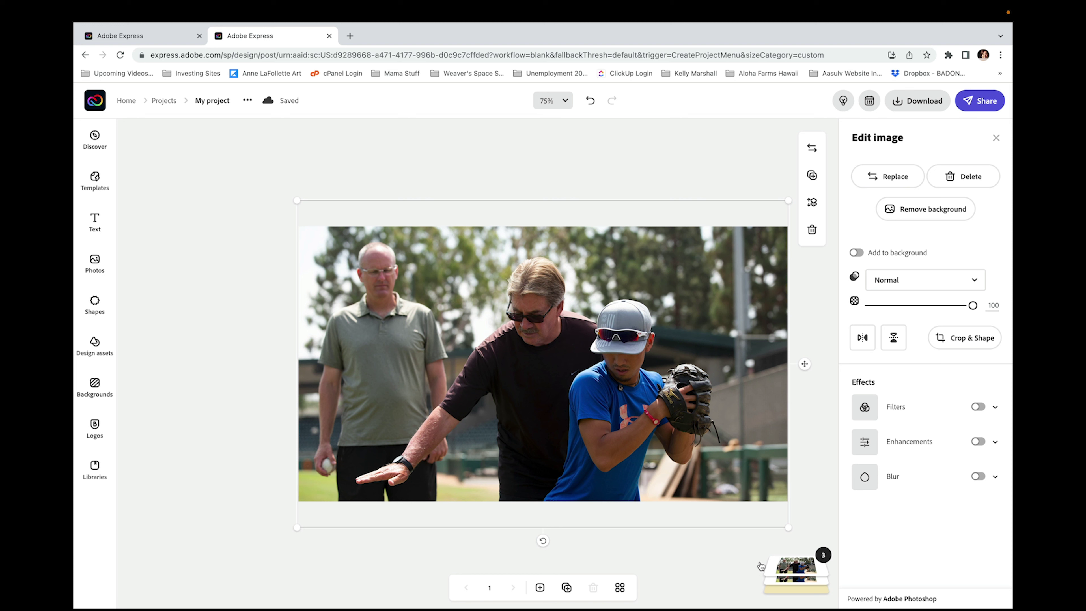
# - Select the lower photo copy in the layer stack and switch on its filters
pyautogui.moveTo(792, 572)
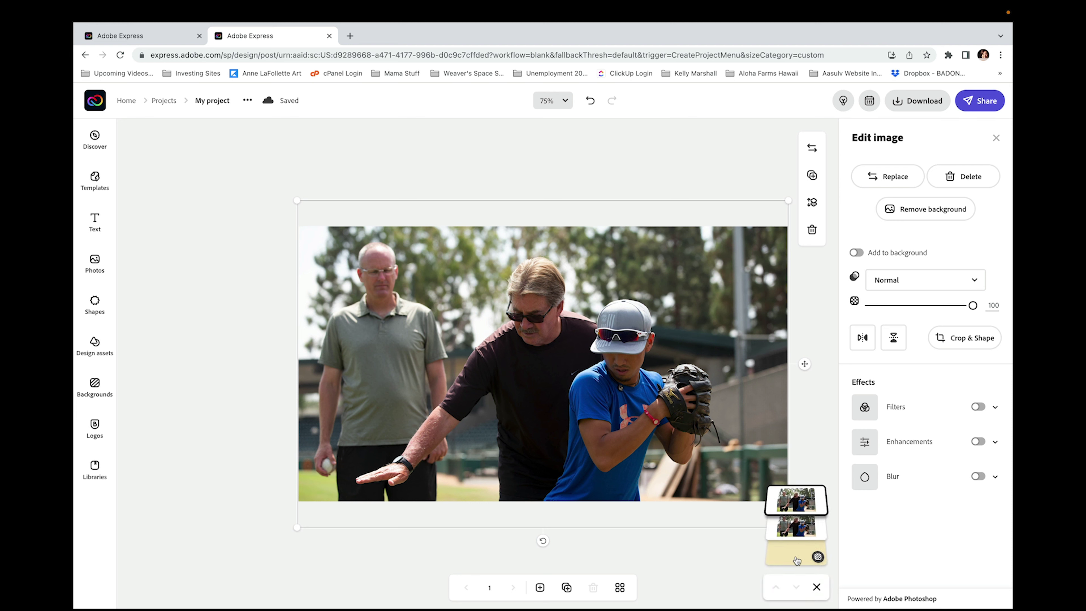
pyautogui.click(797, 561)
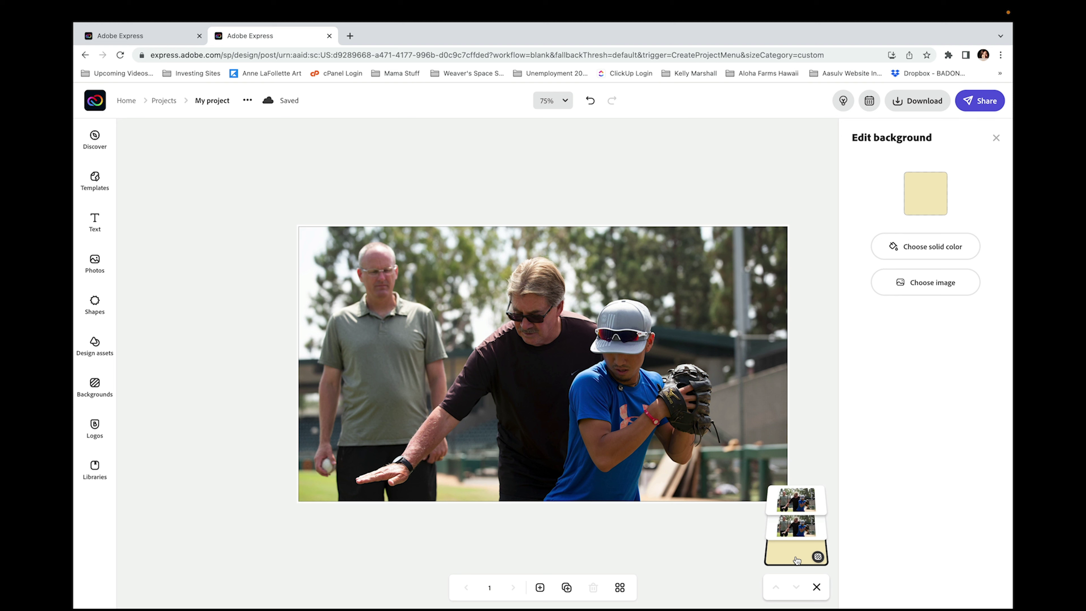
pyautogui.click(798, 530)
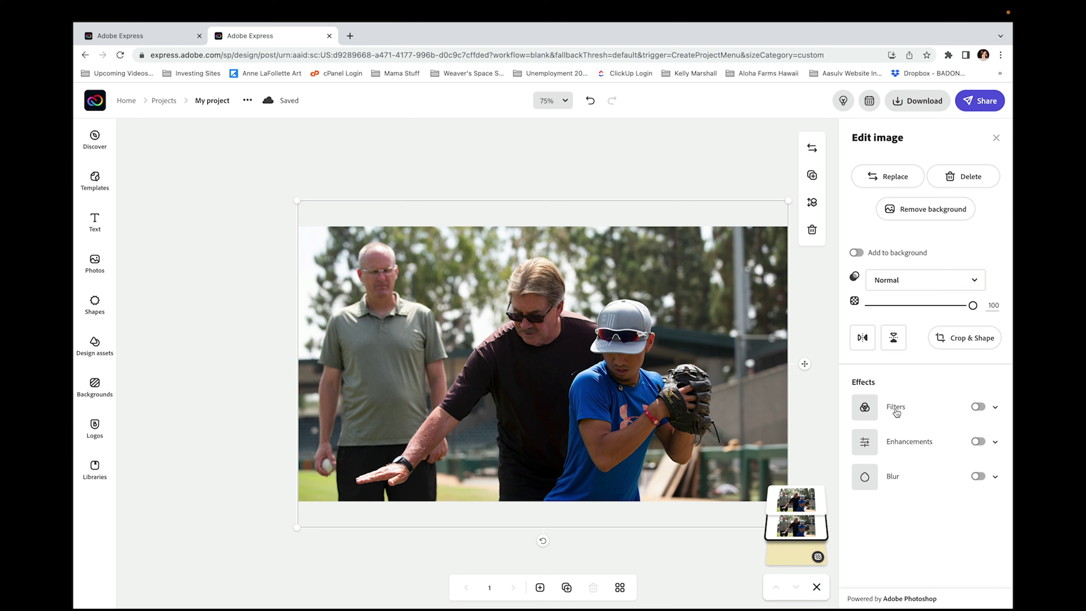
pyautogui.click(979, 407)
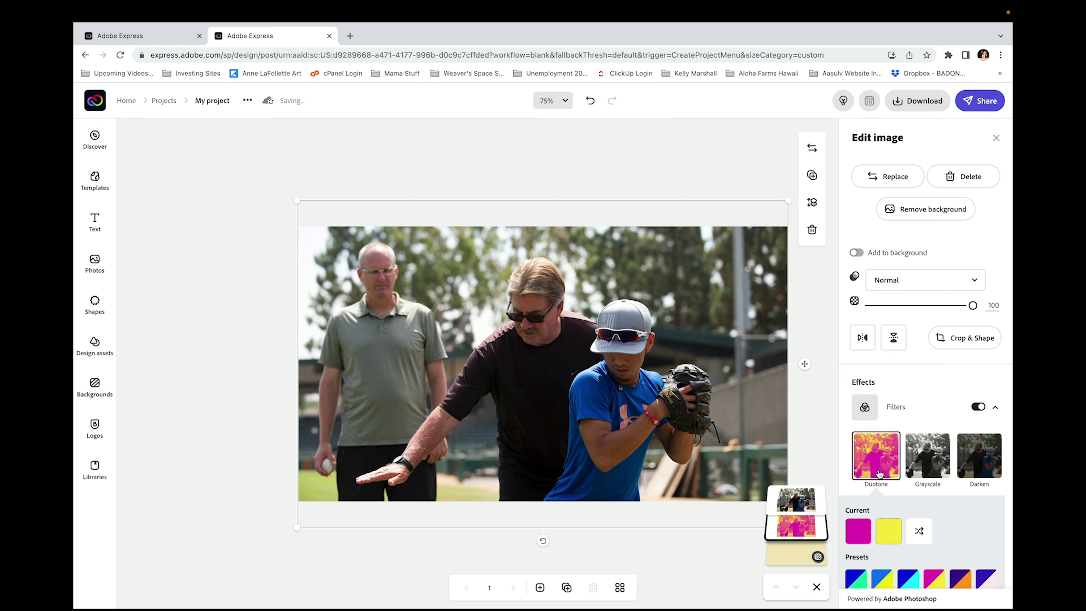
# - Apply the Grayscale filter to the lower copy, then reselect the top color photo
pyautogui.click(926, 463)
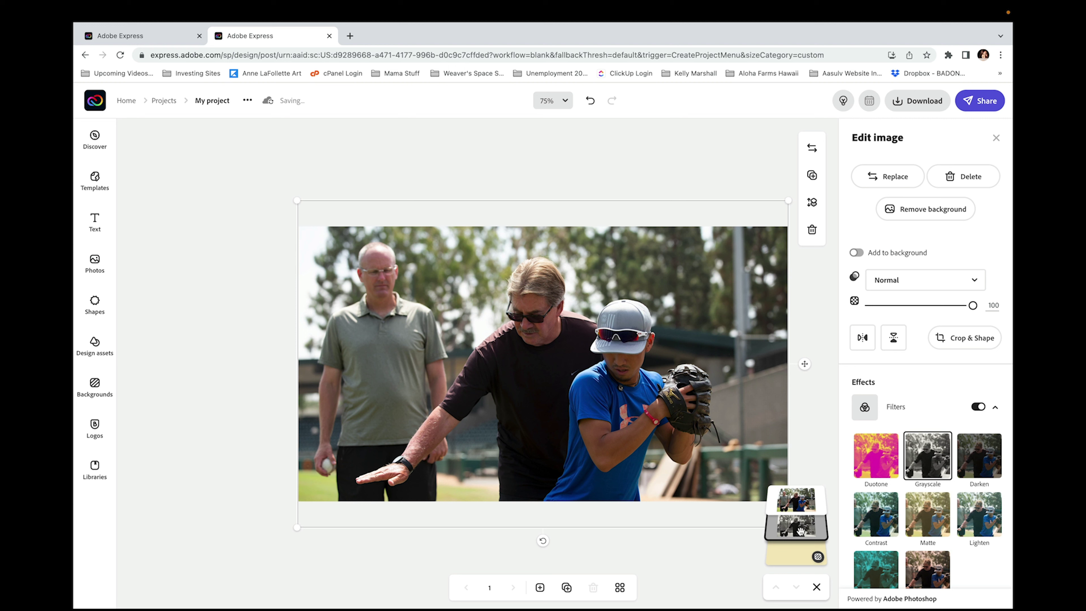
pyautogui.click(814, 458)
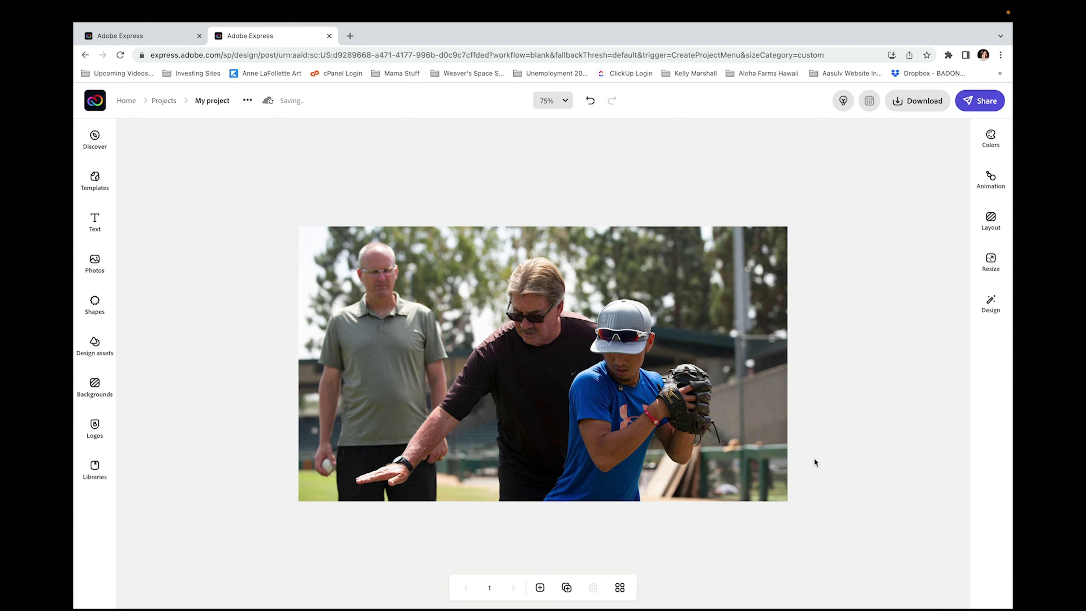
pyautogui.click(611, 356)
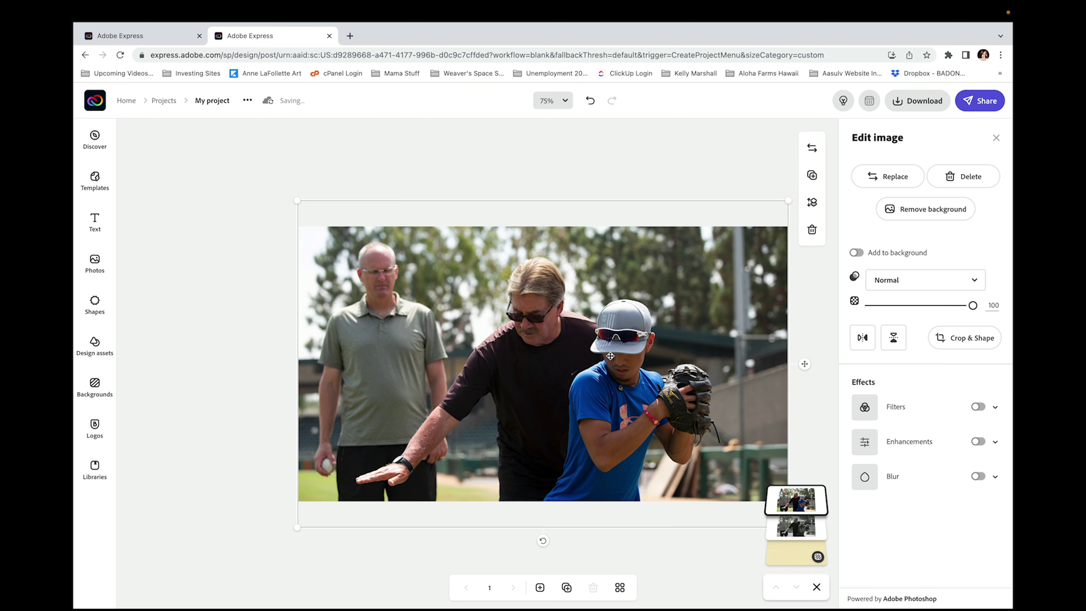
pyautogui.moveTo(611, 356); pyautogui.dragTo(599, 521)
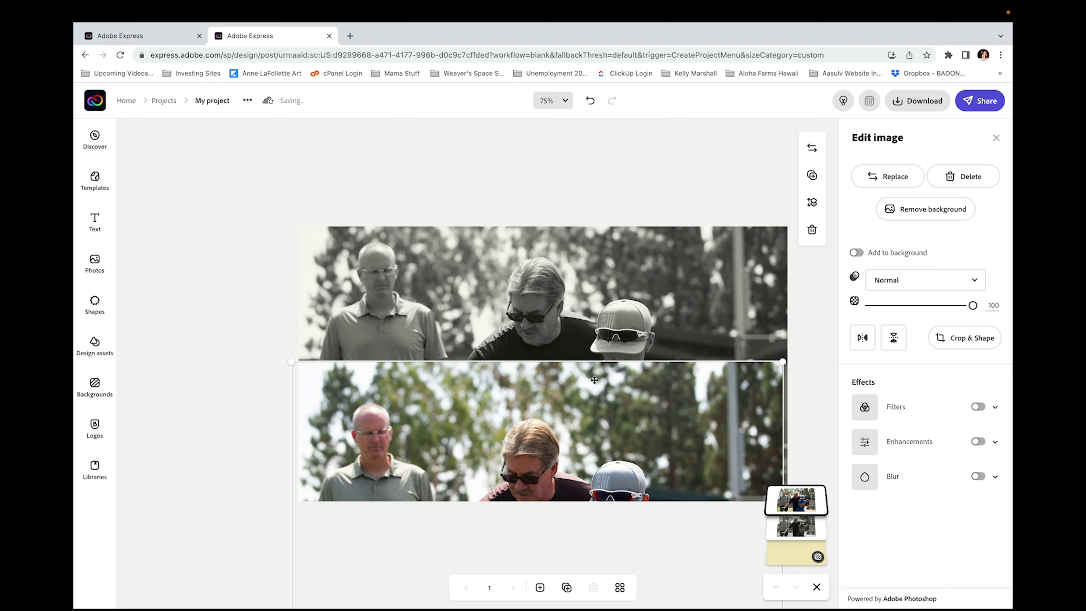
pyautogui.moveTo(592, 421); pyautogui.dragTo(592, 258)
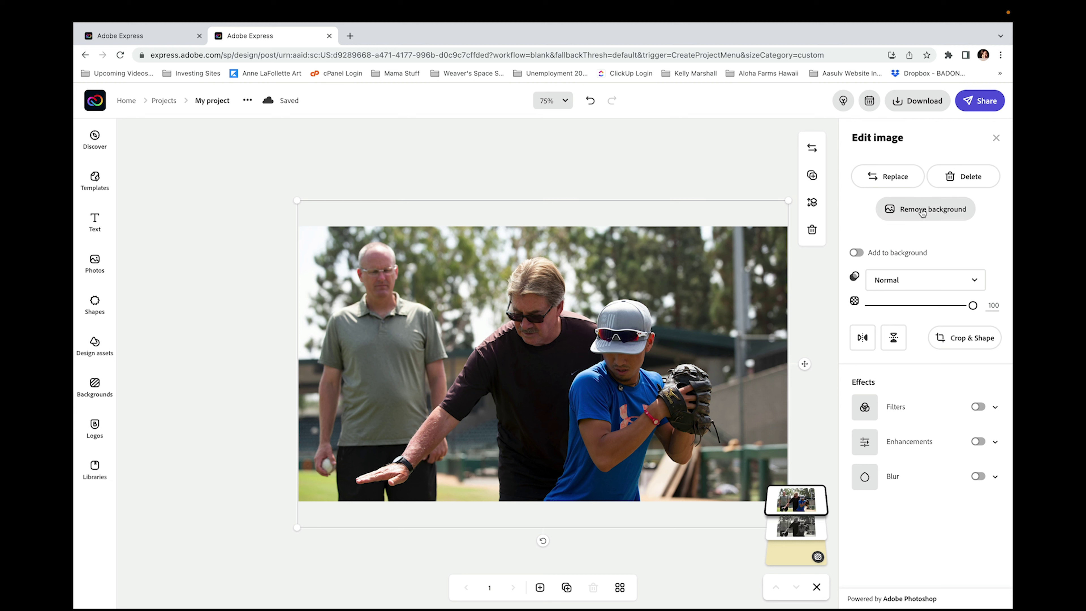
# - Remove the top photo's background, keeping the three people in color over the grayscale copy
pyautogui.click(923, 212)
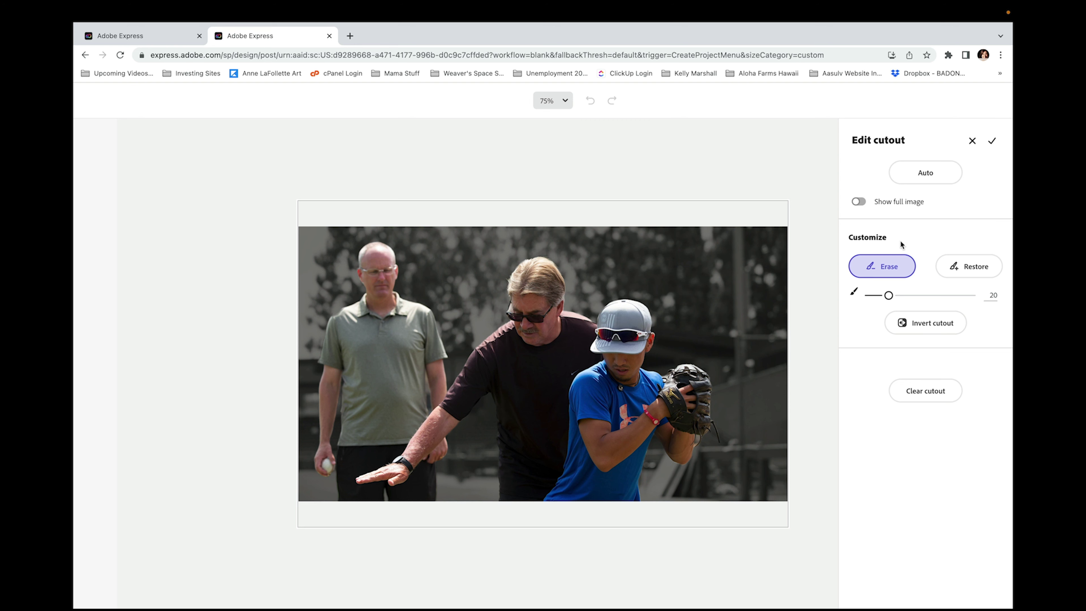
pyautogui.click(991, 141)
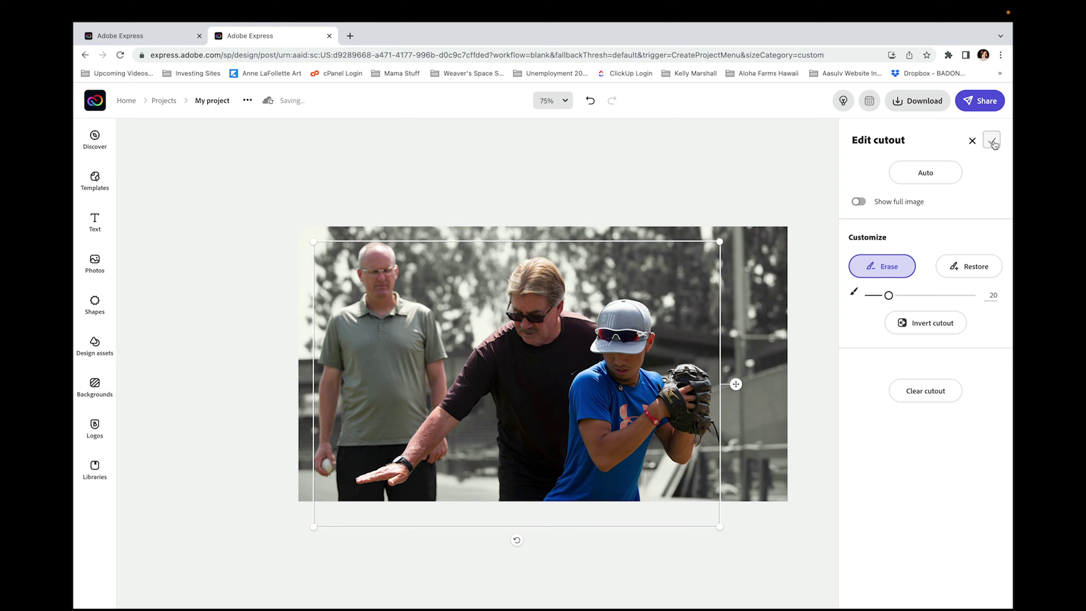
pyautogui.click(819, 300)
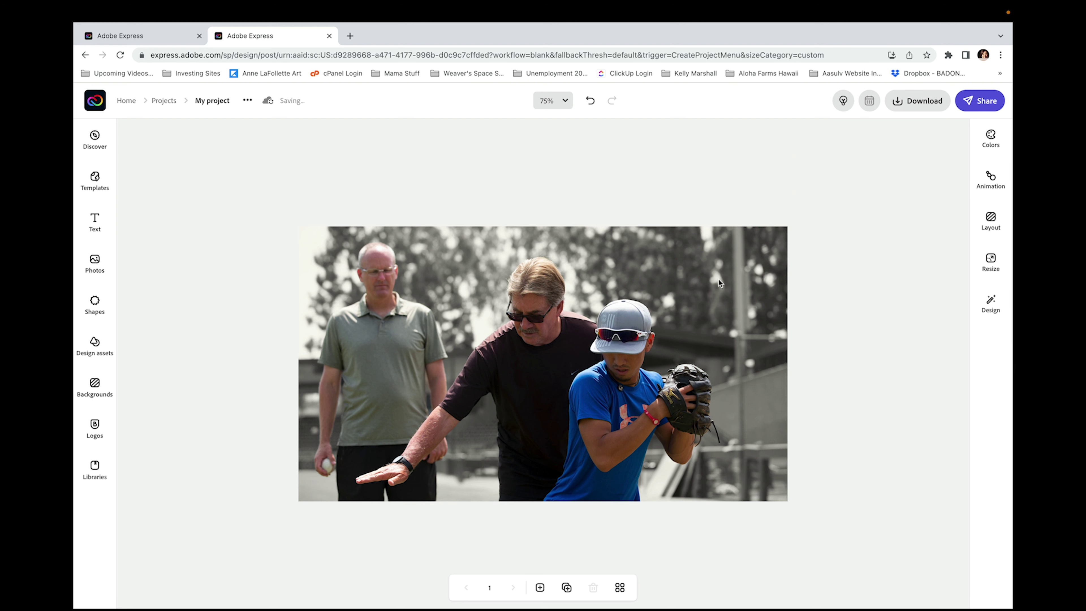
pyautogui.click(734, 342)
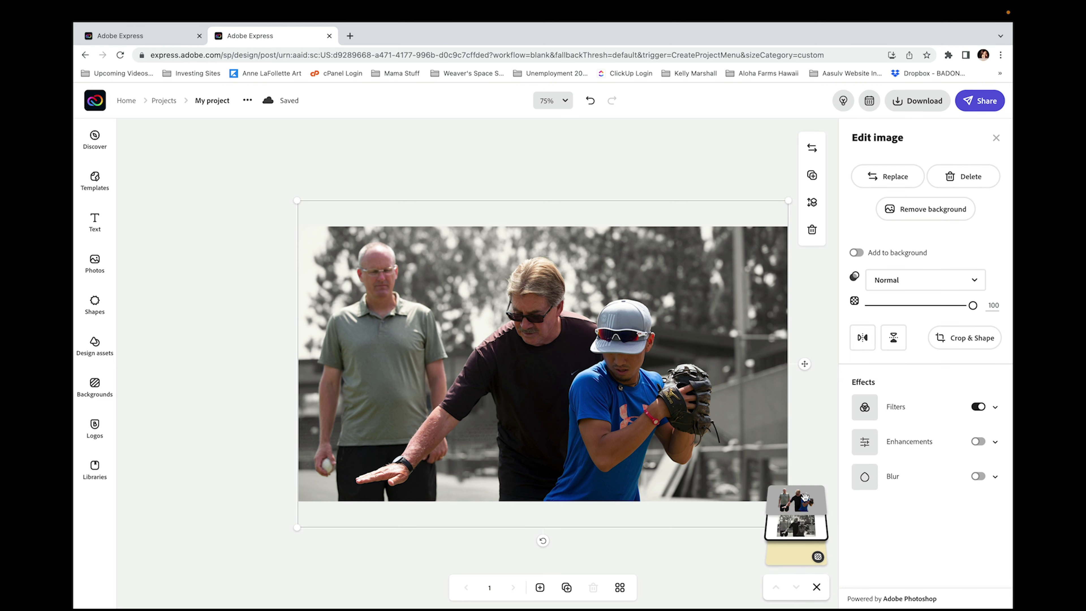
pyautogui.click(805, 497)
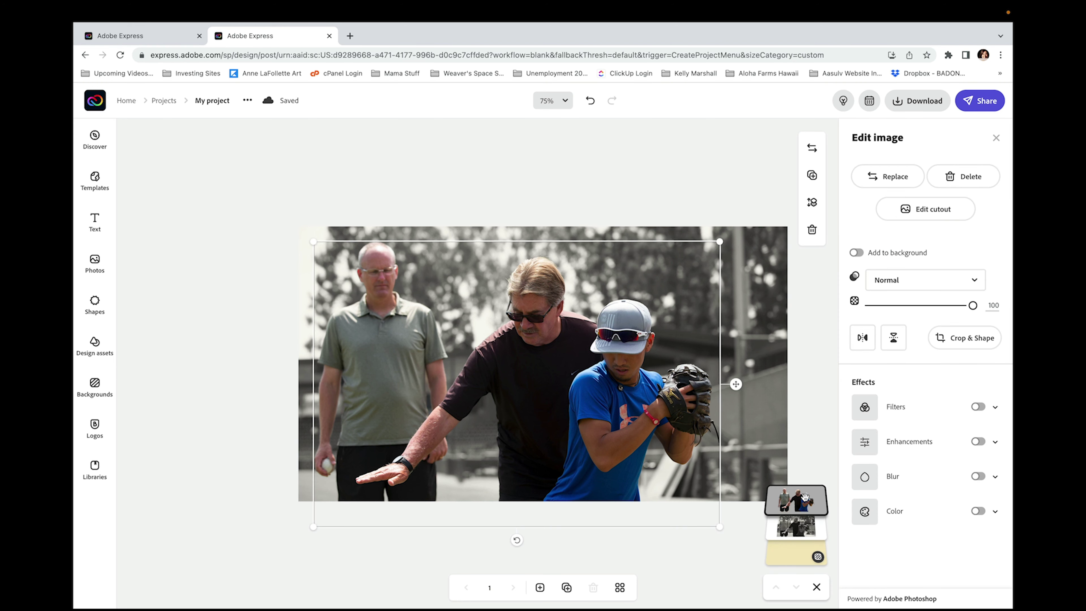
pyautogui.click(818, 427)
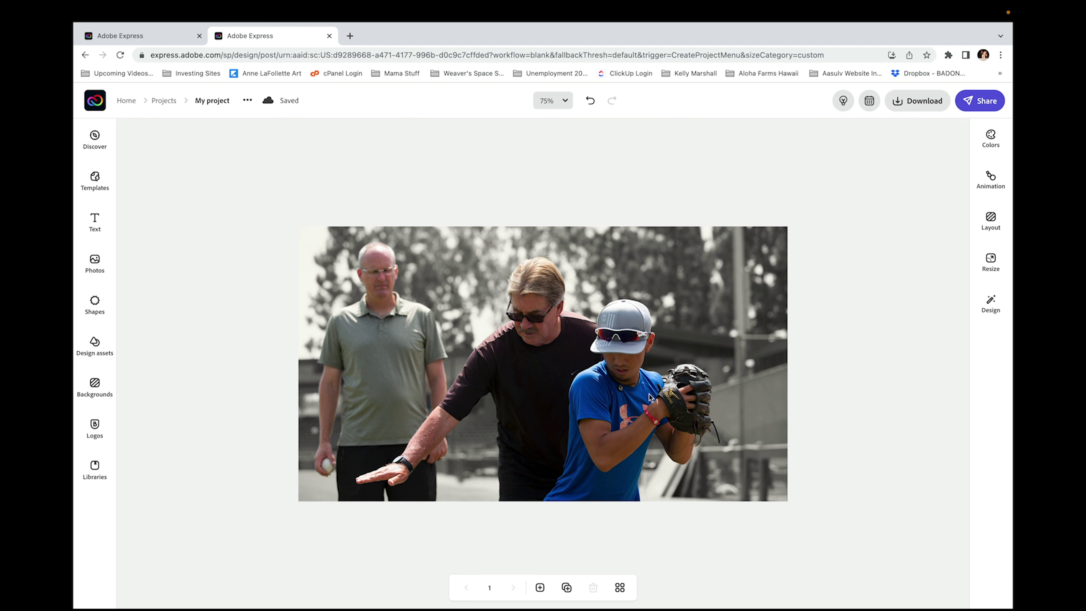